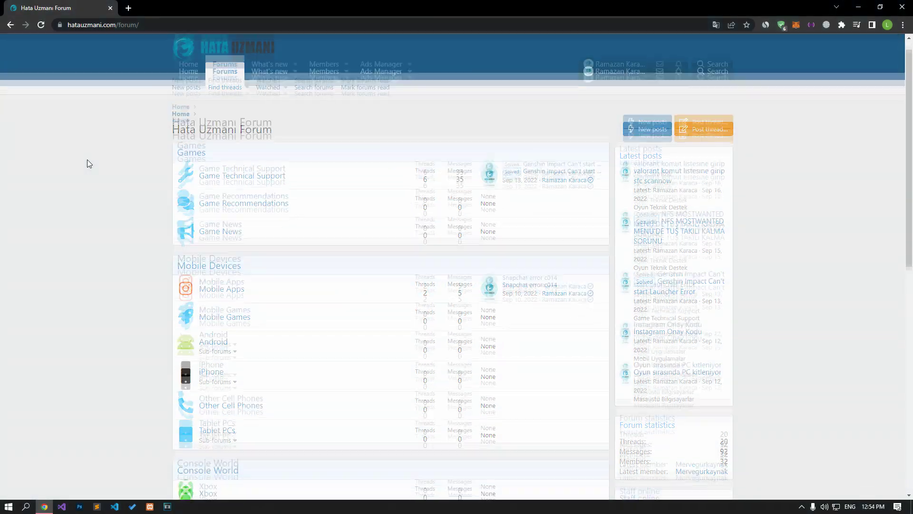
Look through the Hata Uzmanı Forum categories and start posting a new thread.
scroll(87, 158, down, 20)
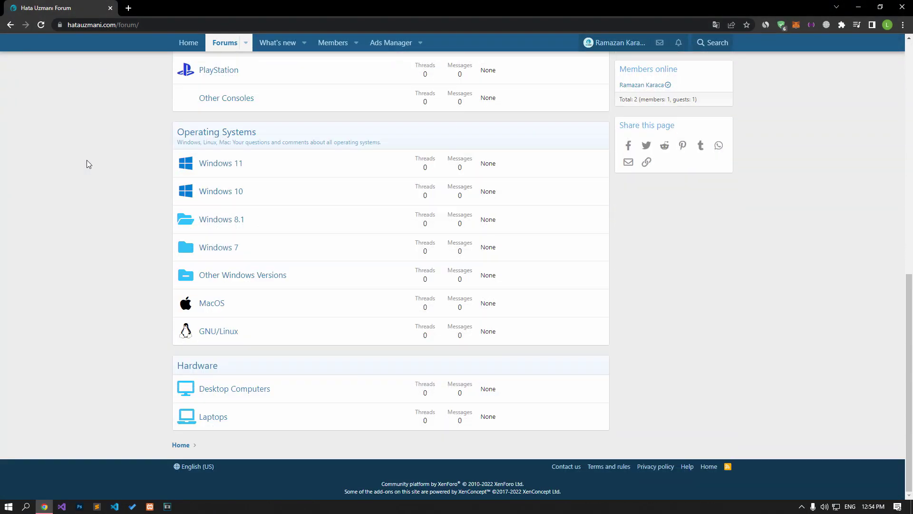
scroll(86, 159, up, 20)
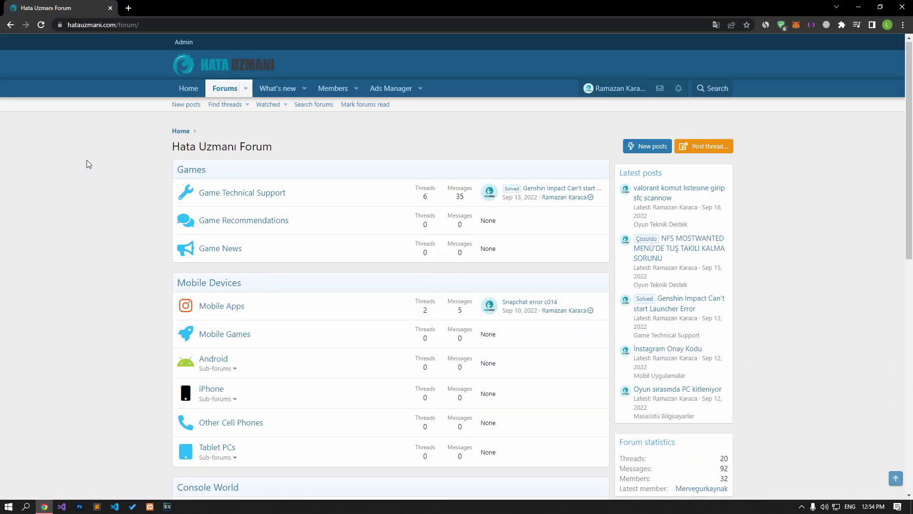
click(726, 147)
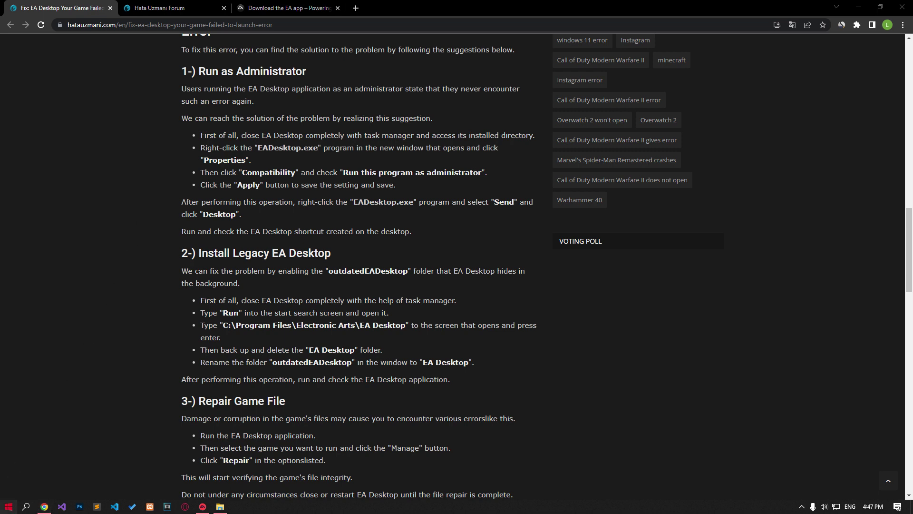
Search Windows for ea, open the EA app's file location, and follow its shortcut to the EA Desktop program folder.
click(9, 507)
text(ea)
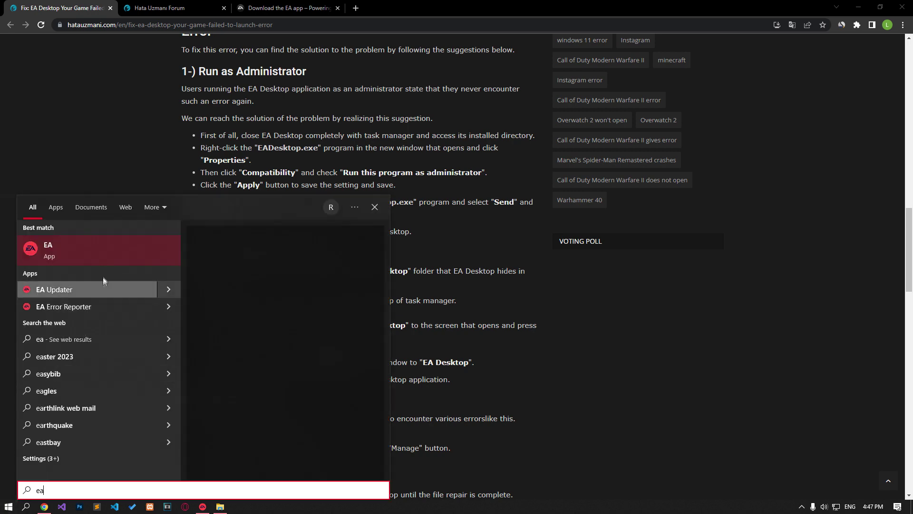
right_click(81, 252)
click(112, 278)
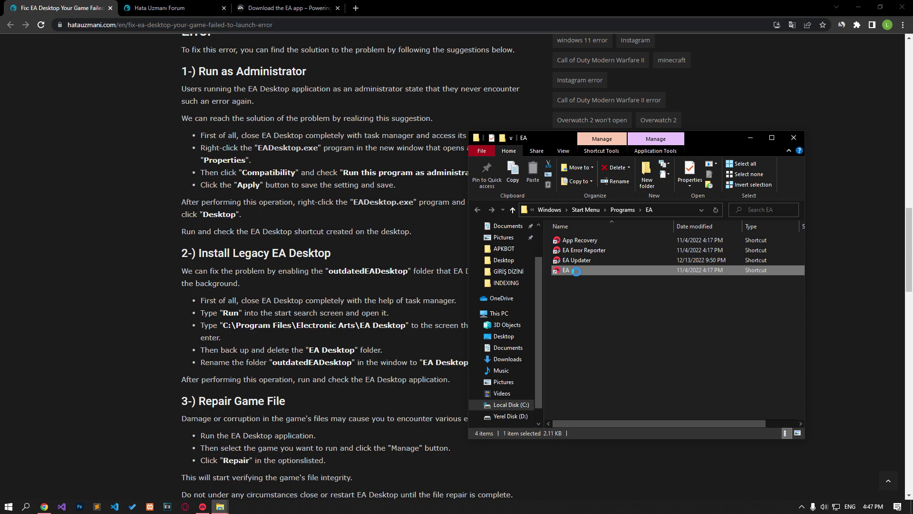
right_click(577, 272)
click(615, 26)
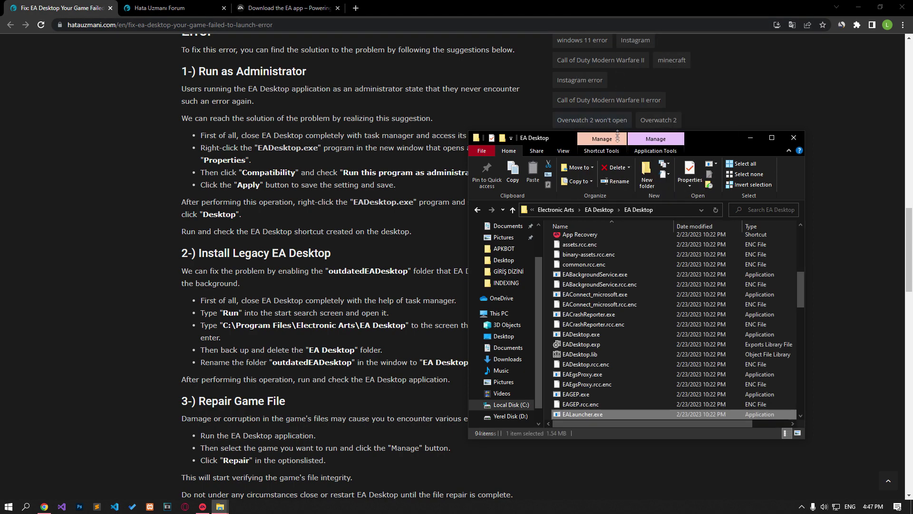
Move the folder window clear of the article and show the full path of the EA Desktop program folder.
drag(619, 142, 548, 135)
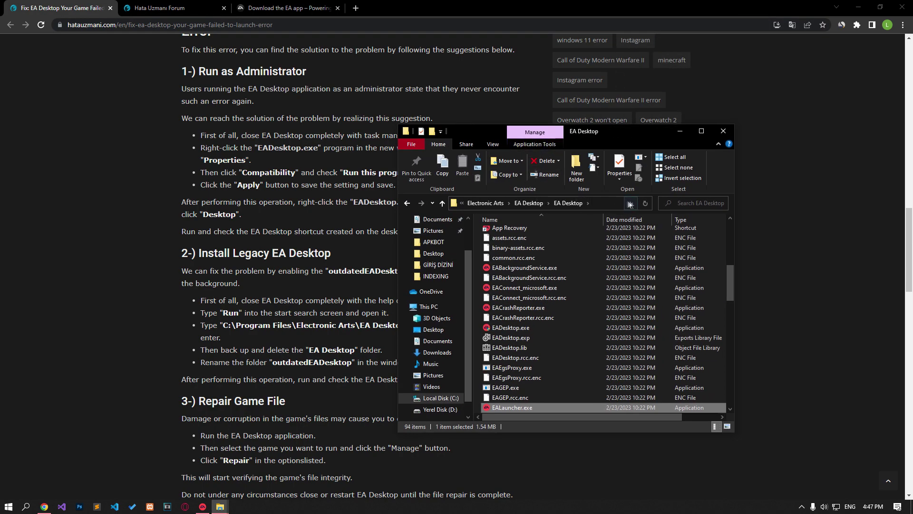
click(605, 207)
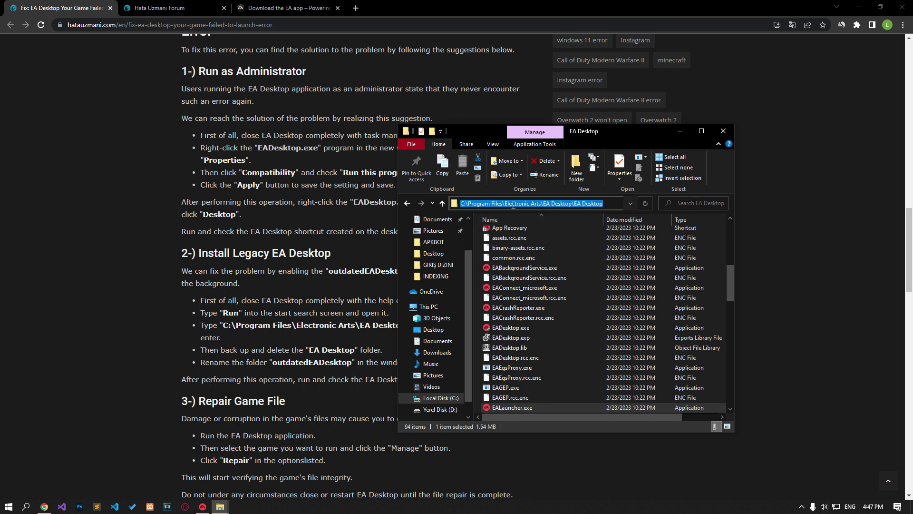
click(509, 406)
Set EADesktop.exe to run as an administrator in its compatibility properties and apply the setting.
scroll(523, 352, up, 2)
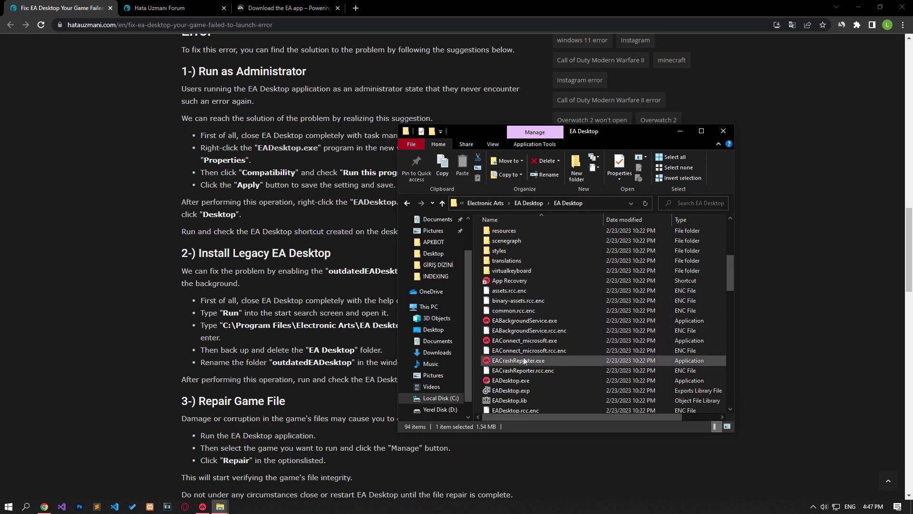
scroll(518, 358, down, 1)
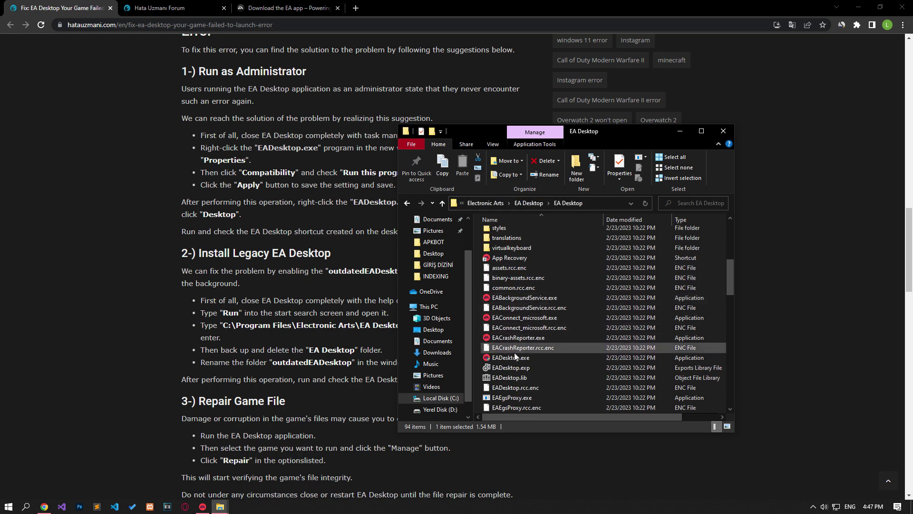
click(515, 358)
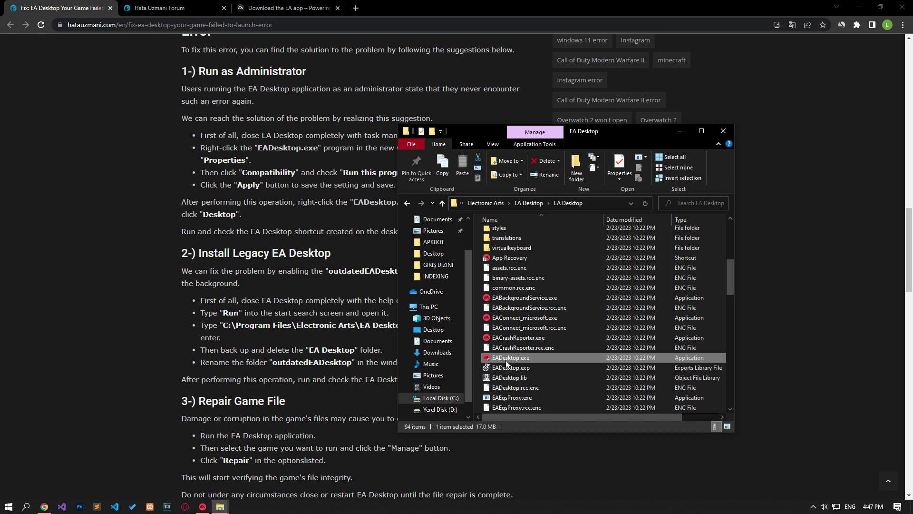
right_click(506, 361)
click(526, 353)
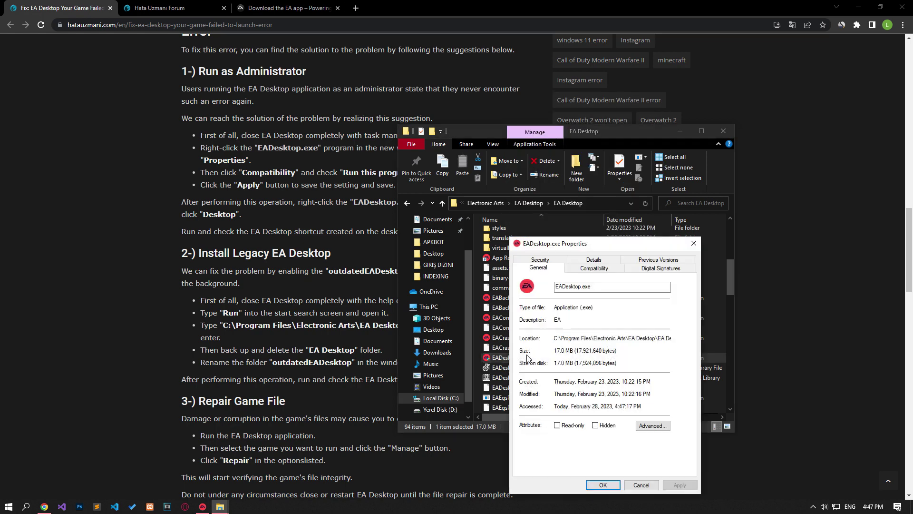
click(595, 268)
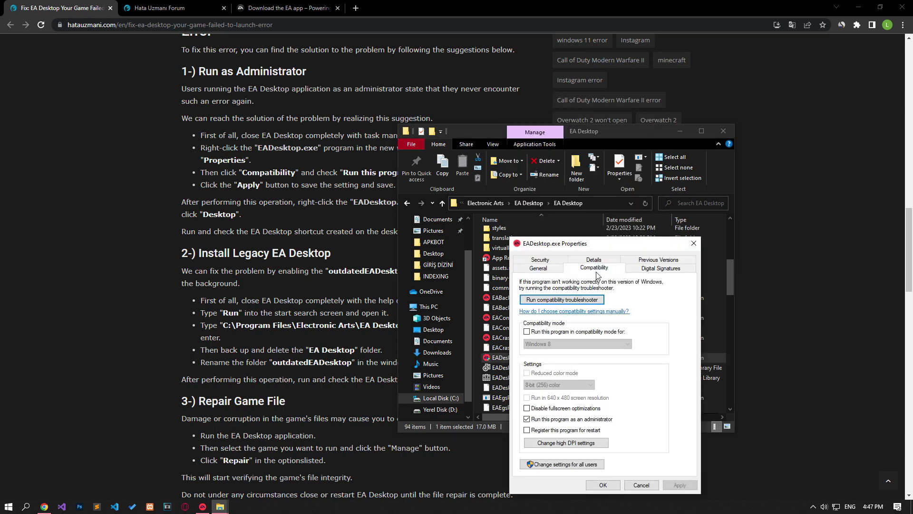
click(534, 421)
click(679, 484)
click(603, 484)
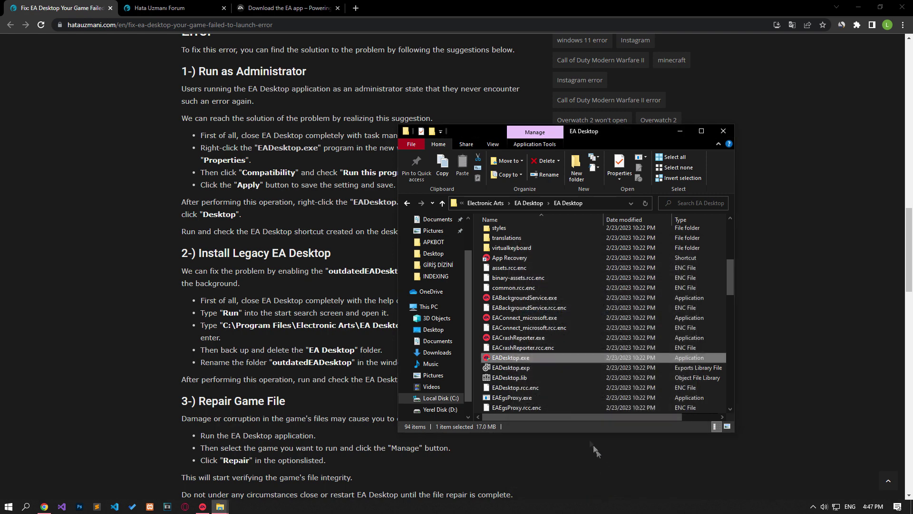
Send a shortcut of EADesktop.exe to the desktop and check it in the New folder (4) window.
right_click(523, 359)
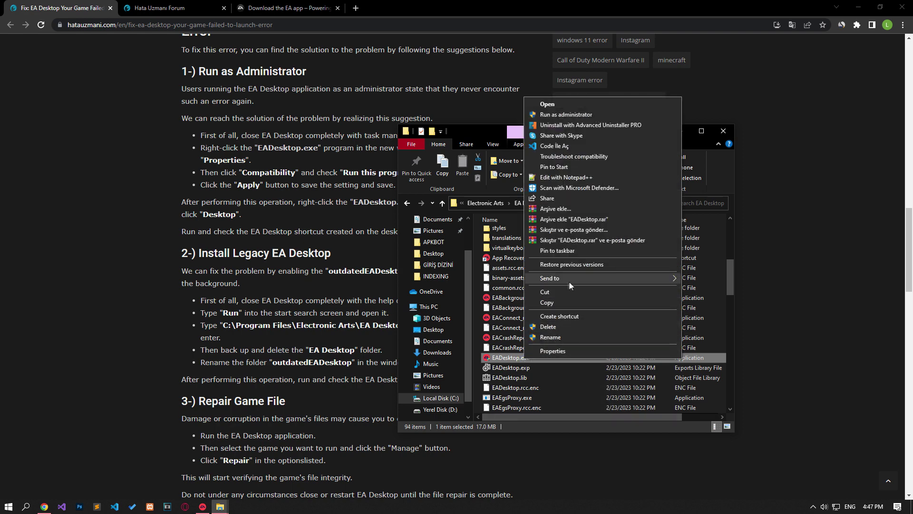
mouse_move(563, 278)
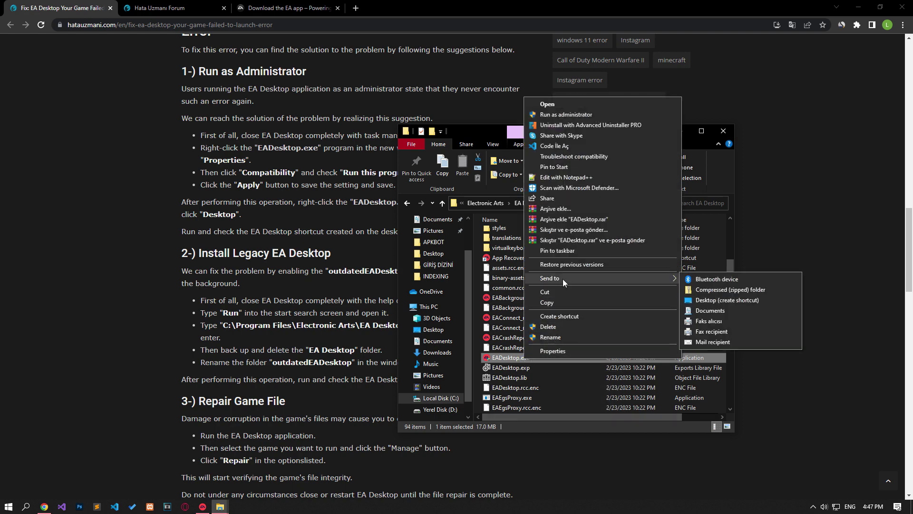
click(729, 300)
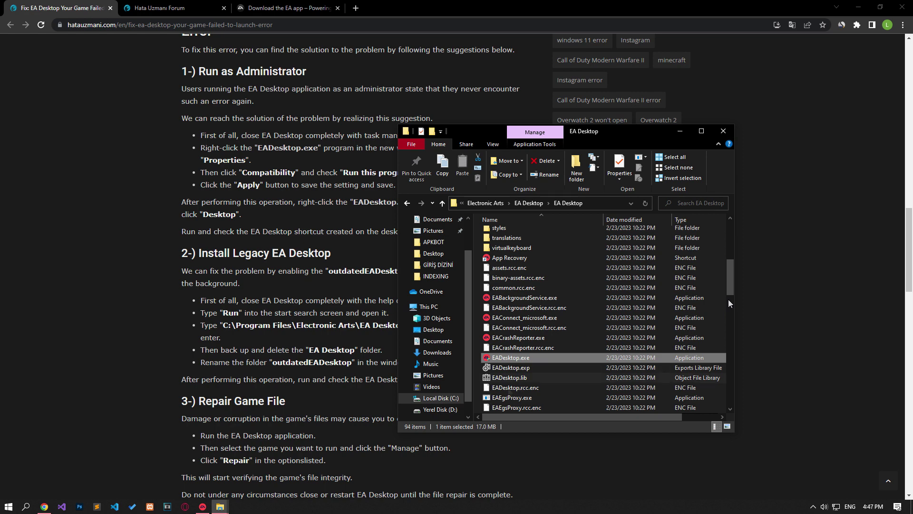
mouse_move(220, 506)
click(231, 472)
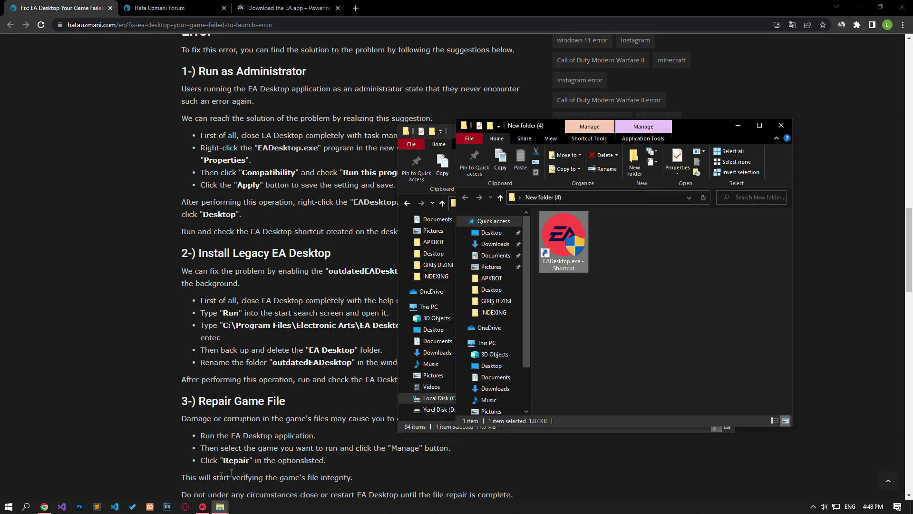
click(630, 334)
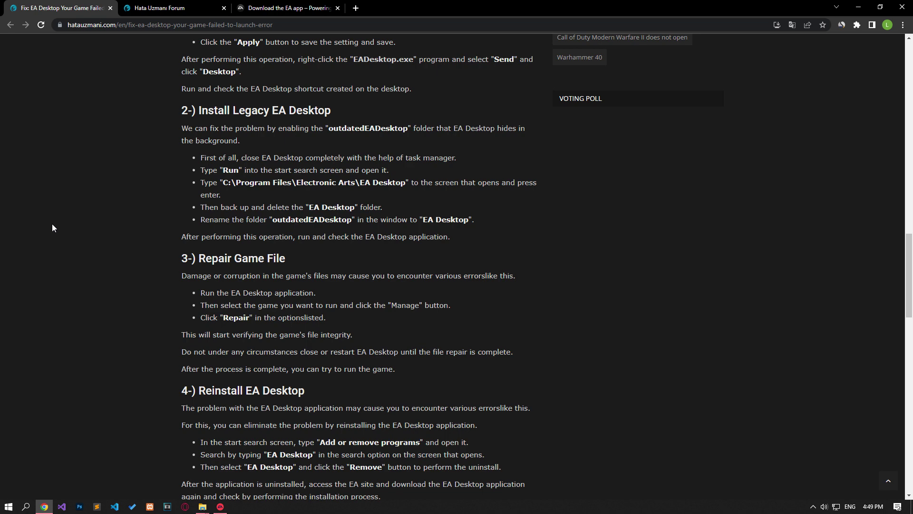
End the running EA app in Task Manager and close Task Manager.
right_click(353, 507)
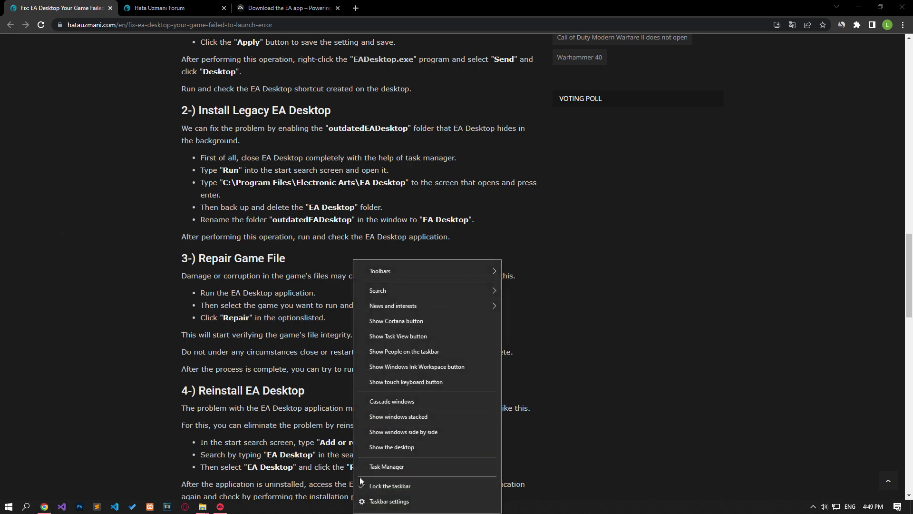
click(382, 467)
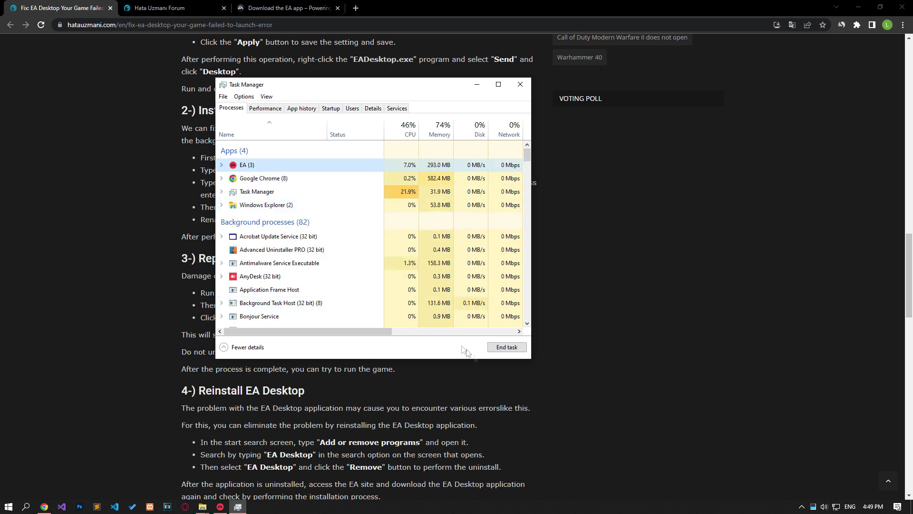
click(504, 351)
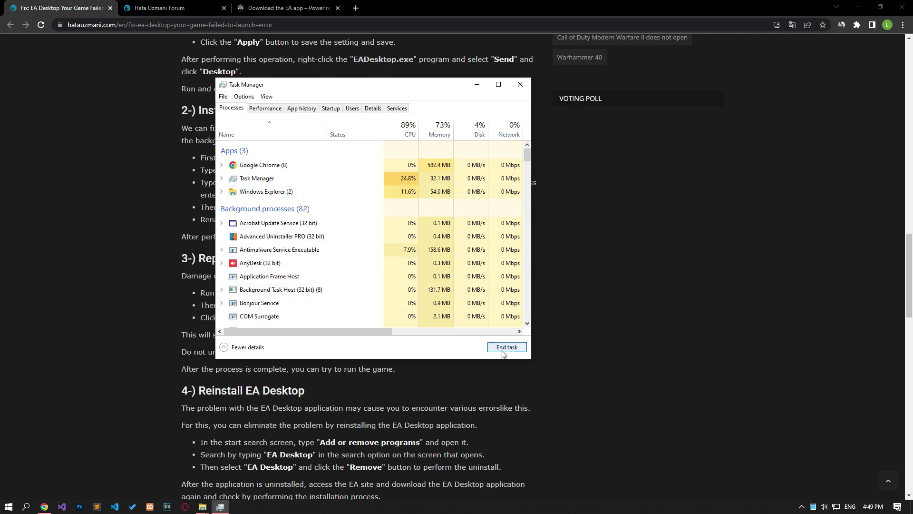
click(520, 85)
Open the EADesktop.exe shortcut's file location from New folder (4) and navigate to the EA Desktop folder directly under Electronic Arts.
mouse_move(209, 511)
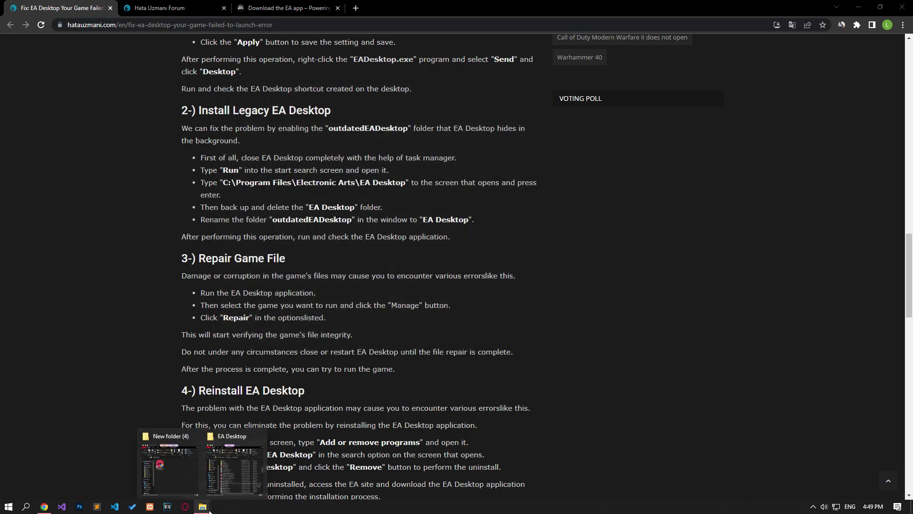
click(175, 475)
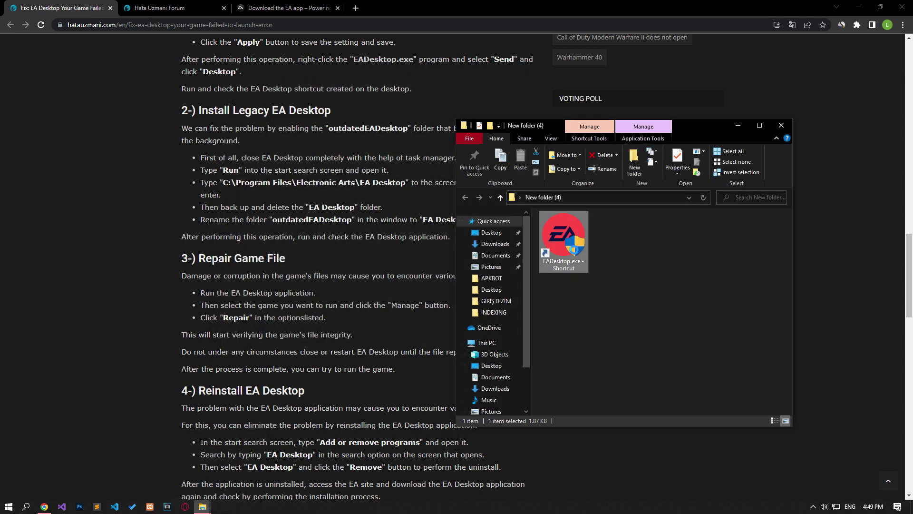
right_click(570, 238)
click(603, 256)
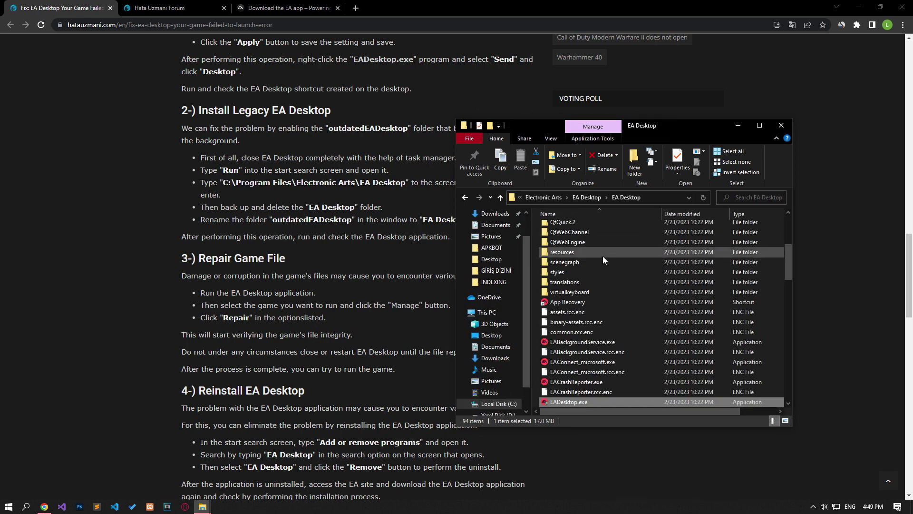
click(593, 196)
click(591, 197)
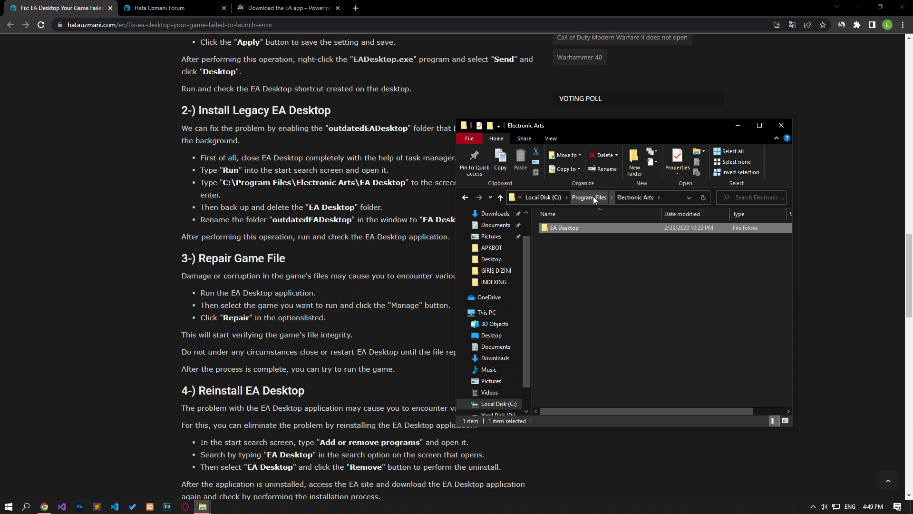
double_click(594, 230)
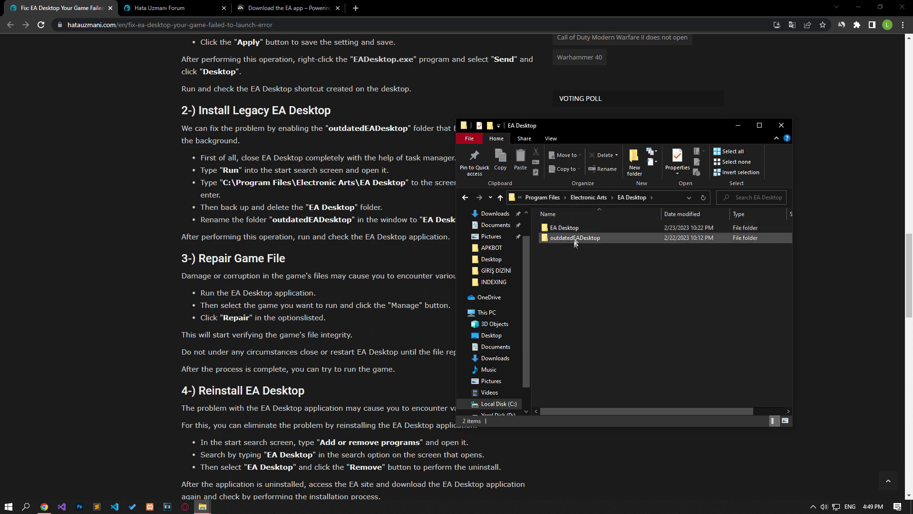
Try to rename the inner EA Desktop folder as EA Desktops, granting administrator permission.
click(580, 227)
click(580, 227)
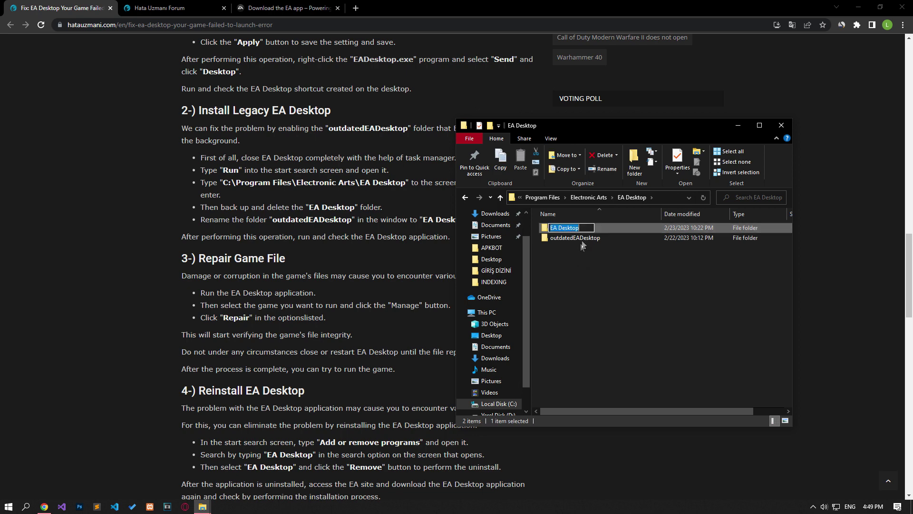
key(End)
text(s)
key(Return)
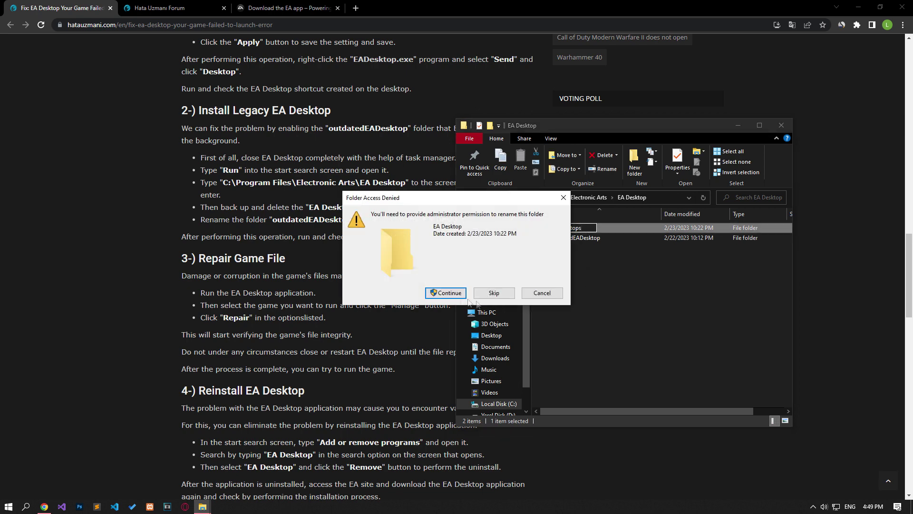
click(449, 293)
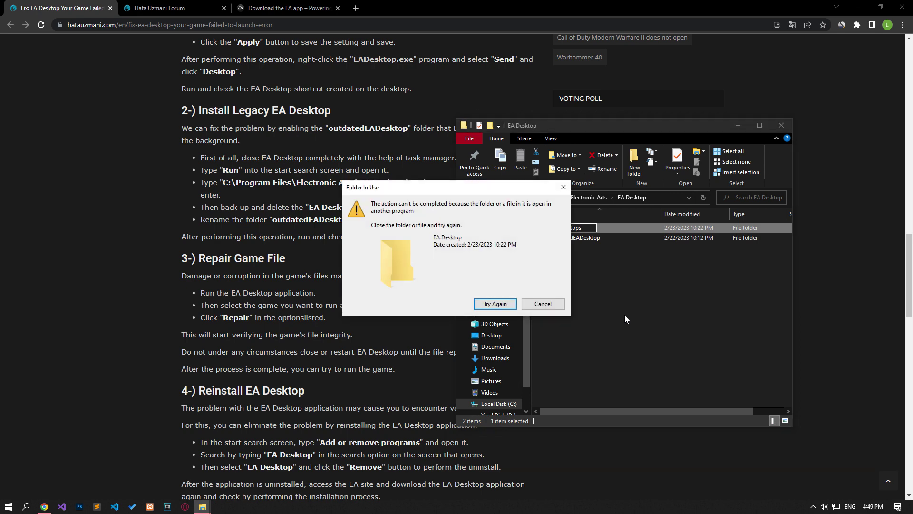
End the EA Background Service process in Task Manager and close Task Manager.
right_click(521, 506)
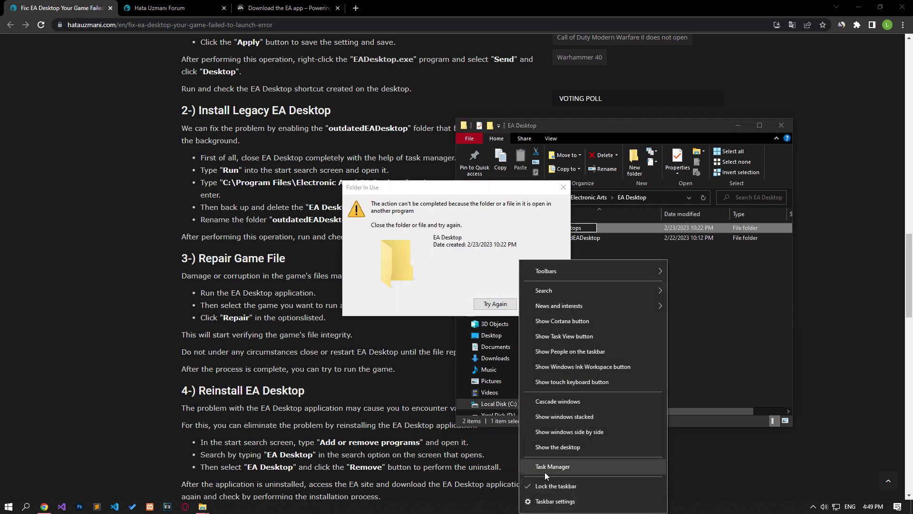
click(544, 471)
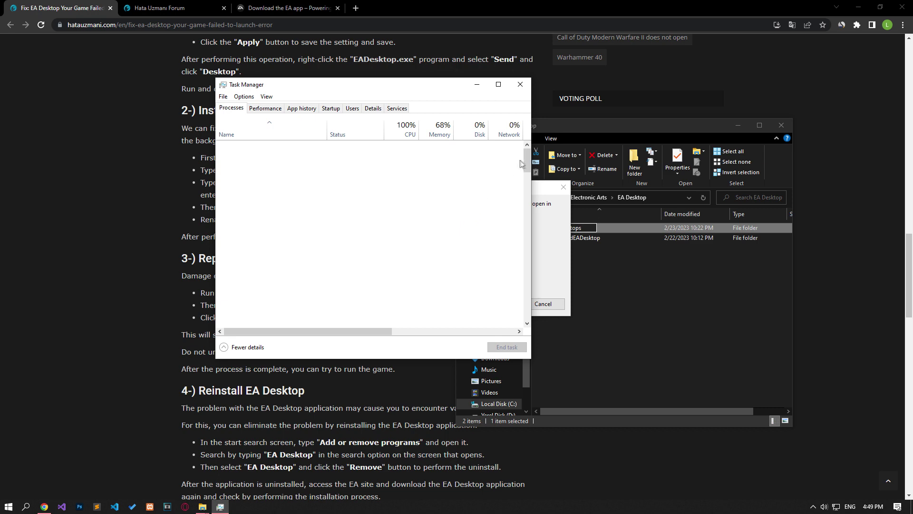
scroll(471, 185, down, 5)
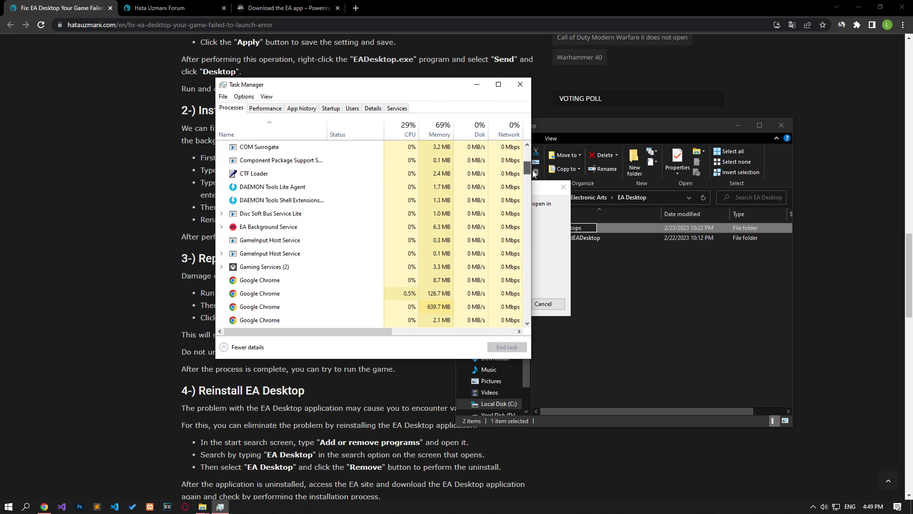
click(315, 199)
click(506, 346)
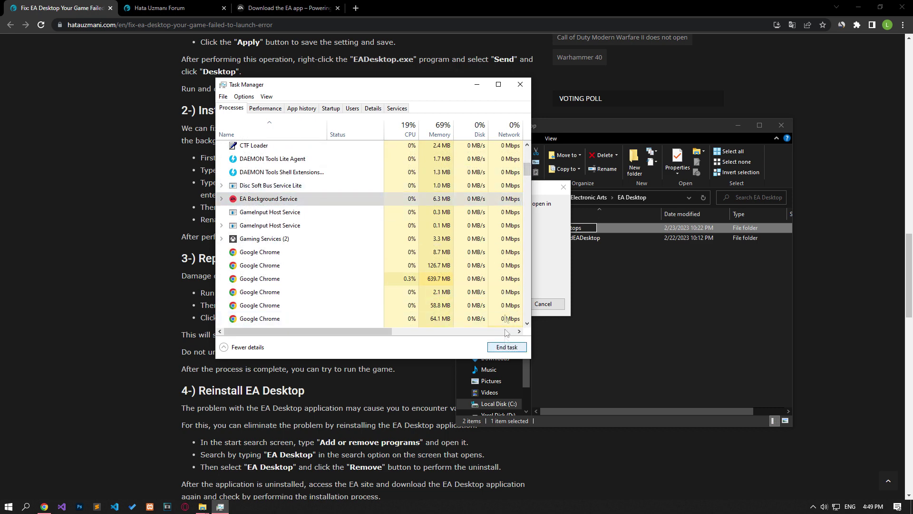
click(520, 84)
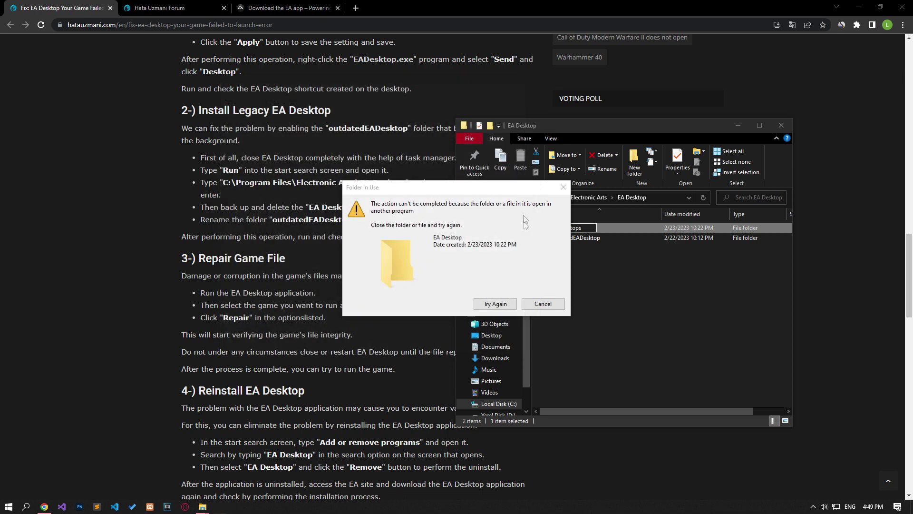
Retry the pending rename of the inner EA Desktop folder to EA Desktops.
click(490, 309)
click(598, 309)
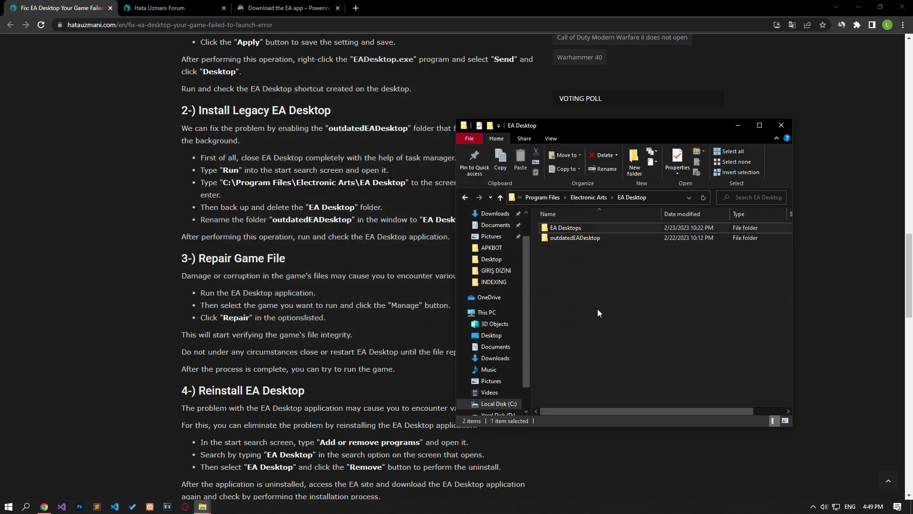
Rename the outdatedEADesktop folder as EA Desktop, granting administrator permission.
click(573, 240)
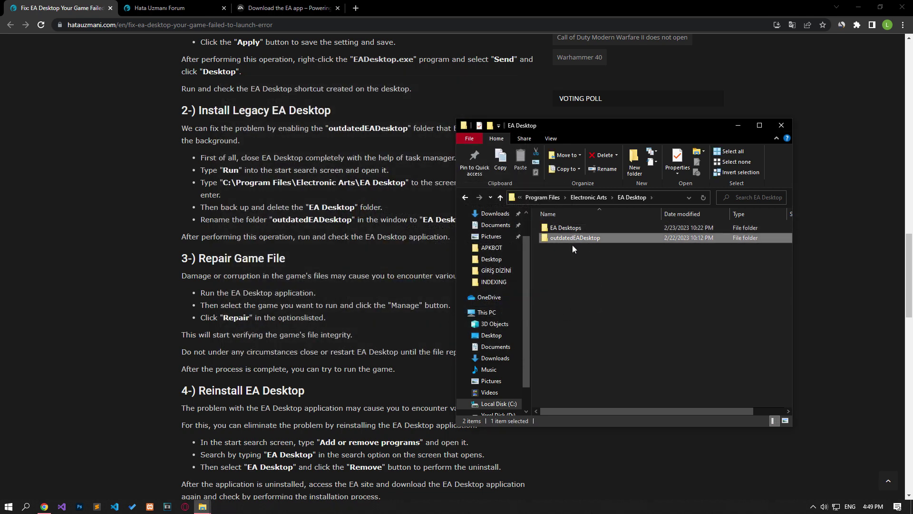
key(F2)
click(573, 238)
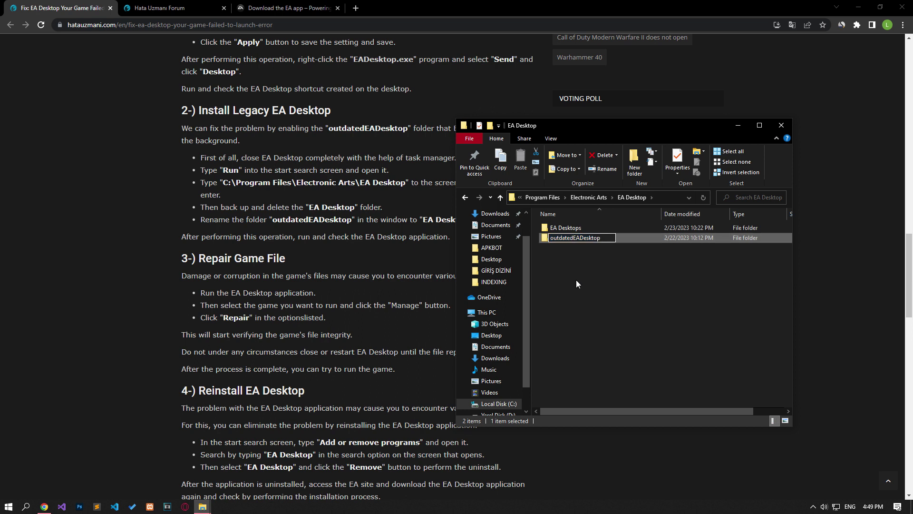
key(BackSpace)
key(BackSpace)
key(BackSpace)
key(BackSpace)
key(BackSpace)
key(BackSpace)
key(BackSpace)
key(BackSpace)
click(559, 240)
key(Return)
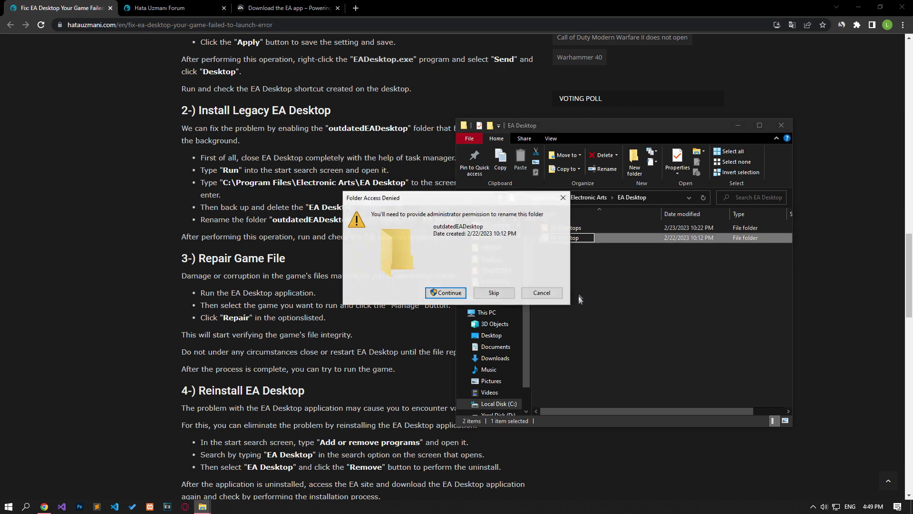
click(451, 293)
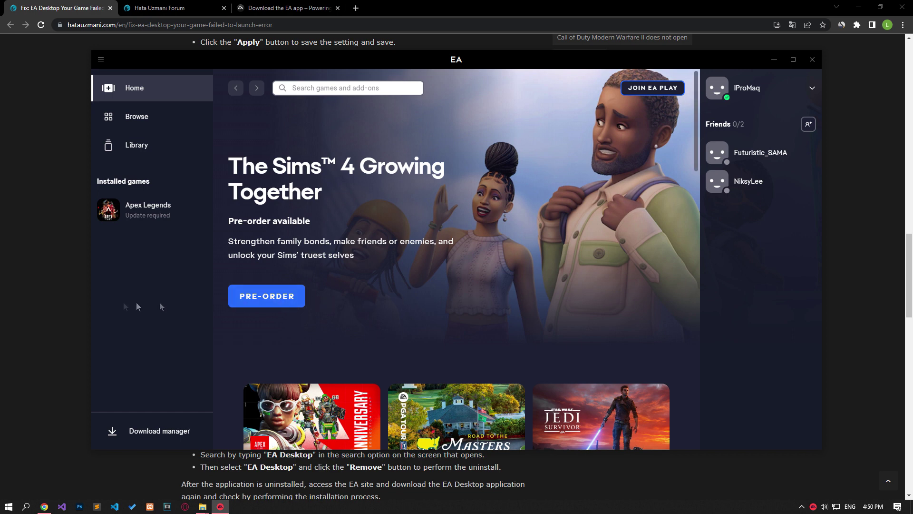
Open the installed Apex Legends game's page in the EA app and show its Manage options.
mouse_move(142, 223)
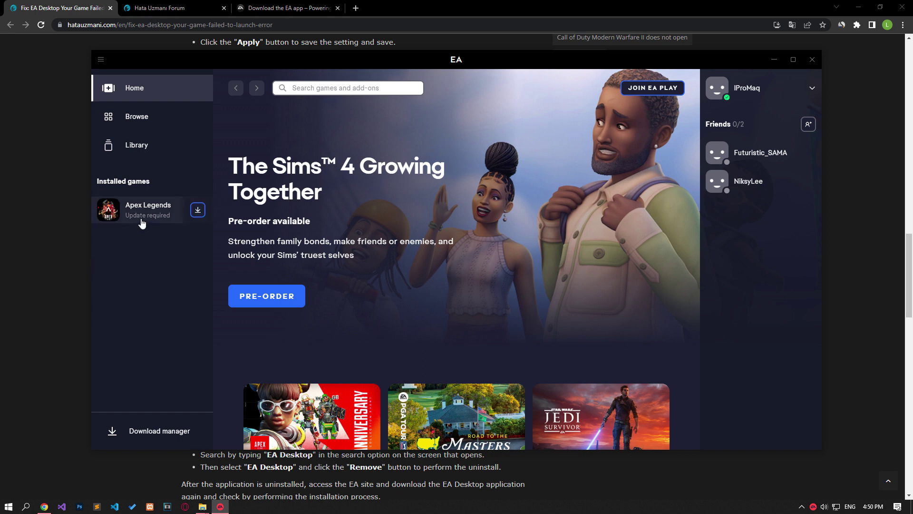
click(143, 220)
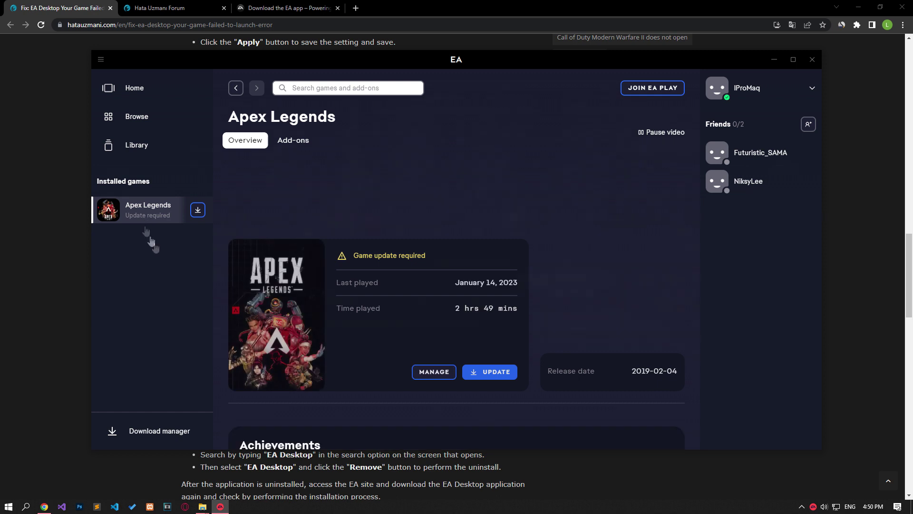
click(434, 372)
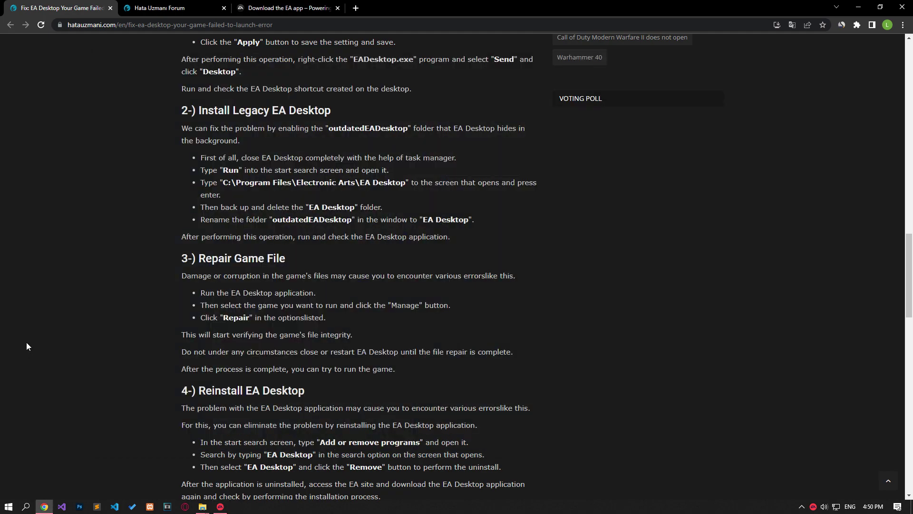
Read the article's Reinstall EA Desktop section and open Windows' Add or remove programs settings.
scroll(115, 336, down, 4)
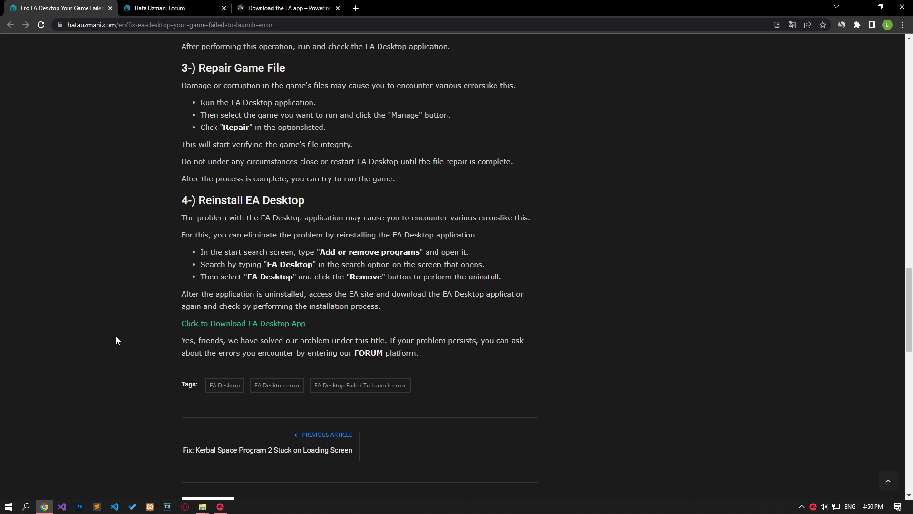
click(9, 506)
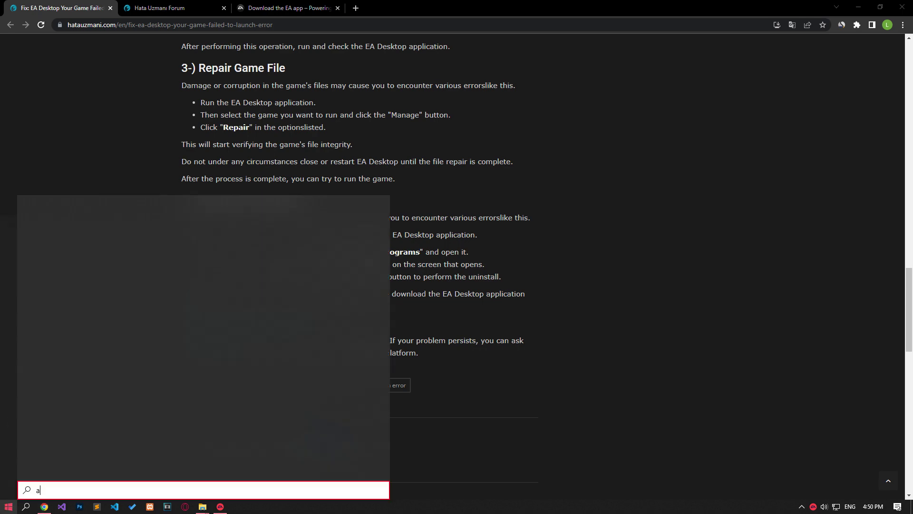
text(dd)
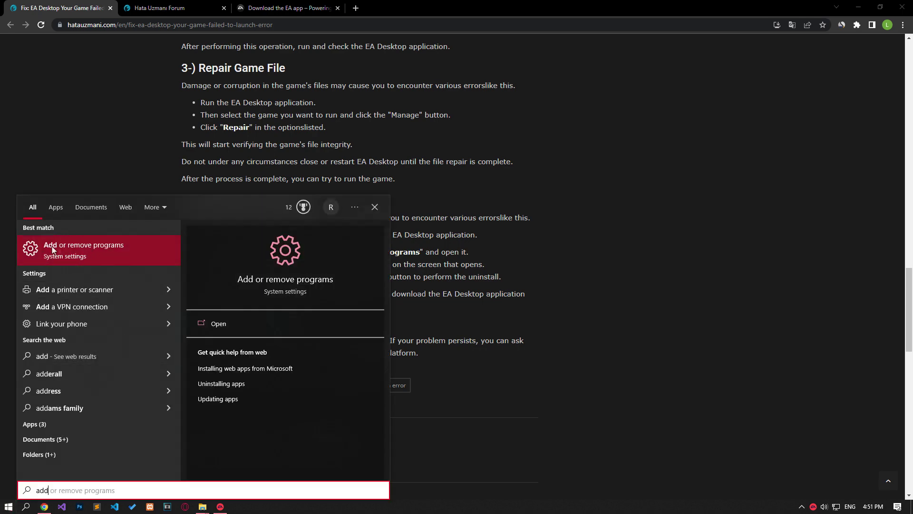
click(90, 252)
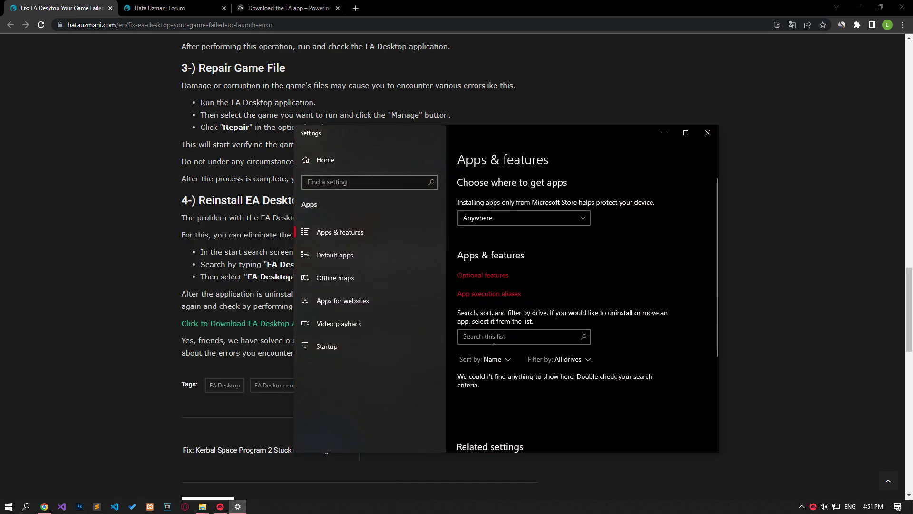
Search the installed apps for "Ea app", expand the EA app entry to reach its uninstall option, and return to the article.
click(493, 338)
text(Ea app)
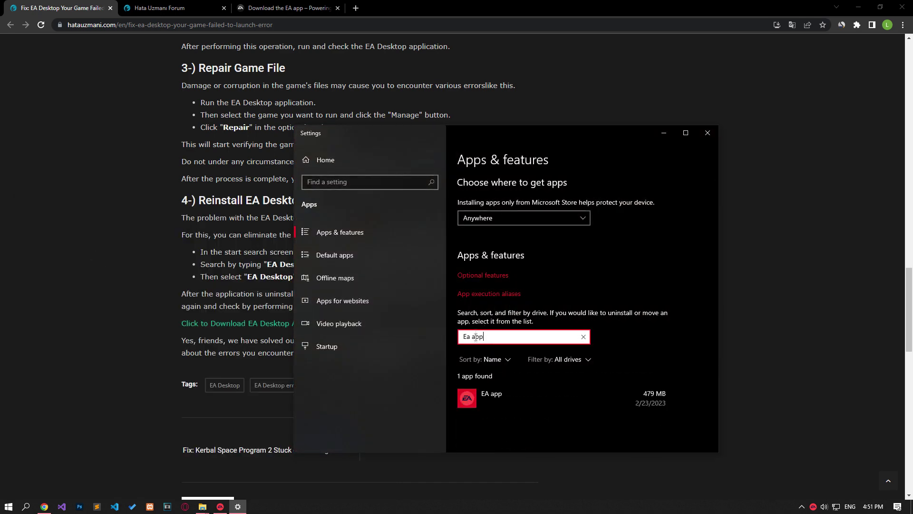
click(495, 406)
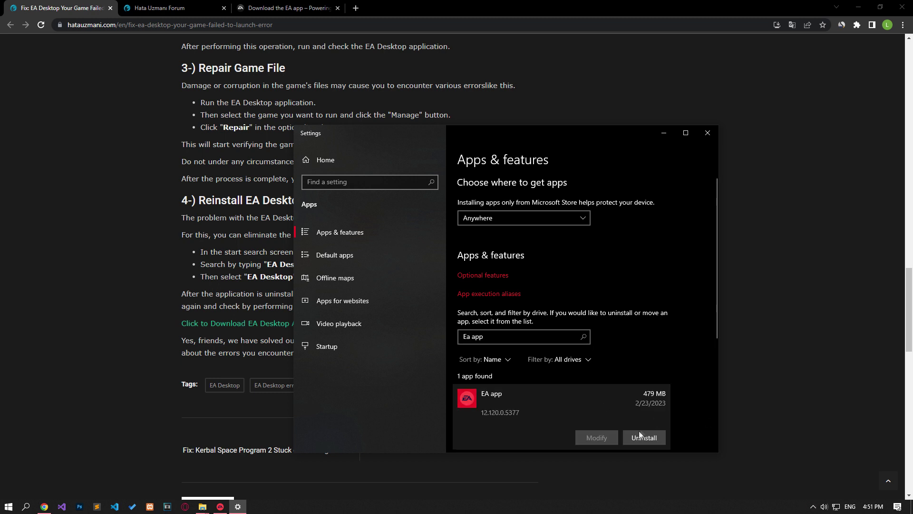
click(146, 301)
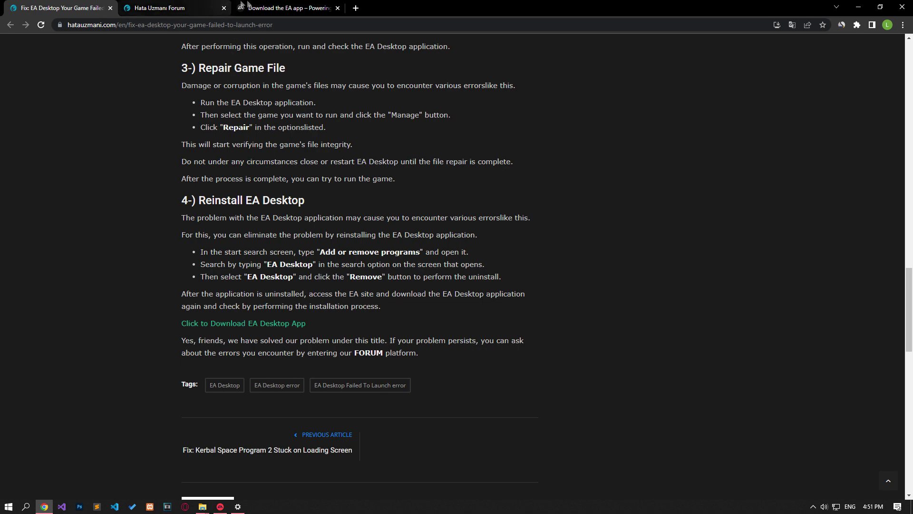
View the EA app for Windows download page beside the article, return to the article and close the download page.
drag(240, 7, 171, 14)
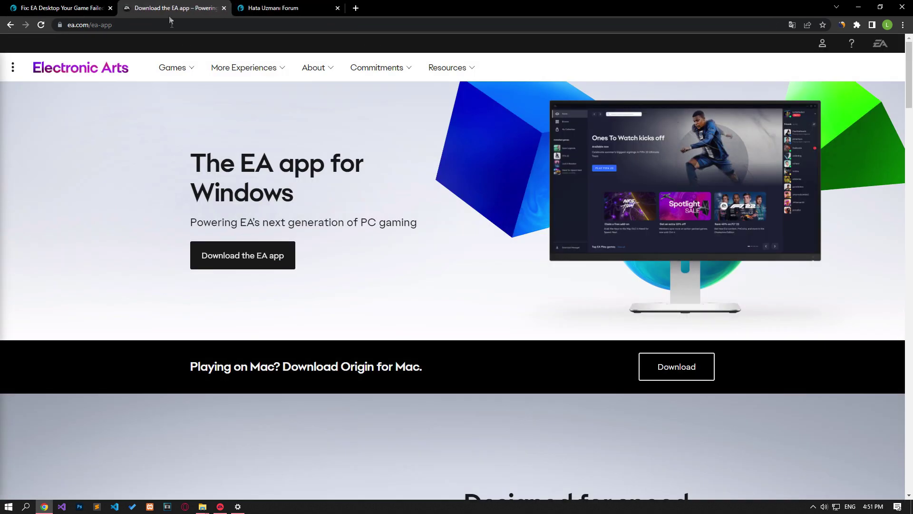
click(248, 269)
click(66, 8)
click(223, 9)
Switch to the Hata Uzmanı Forum page and start posting a new thread.
click(167, 8)
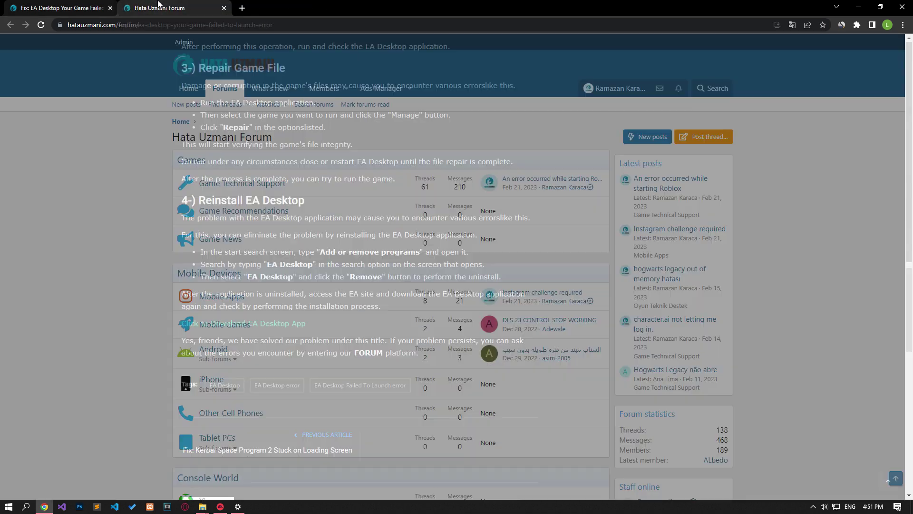
click(723, 137)
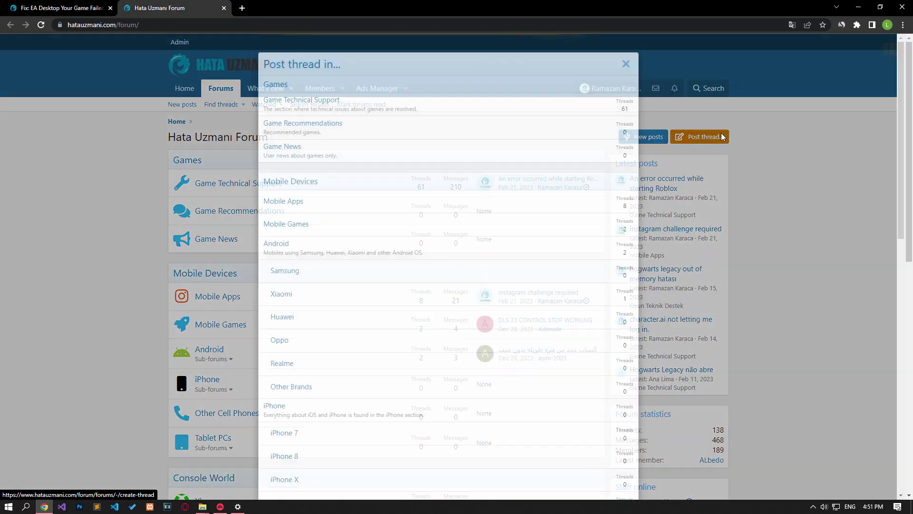